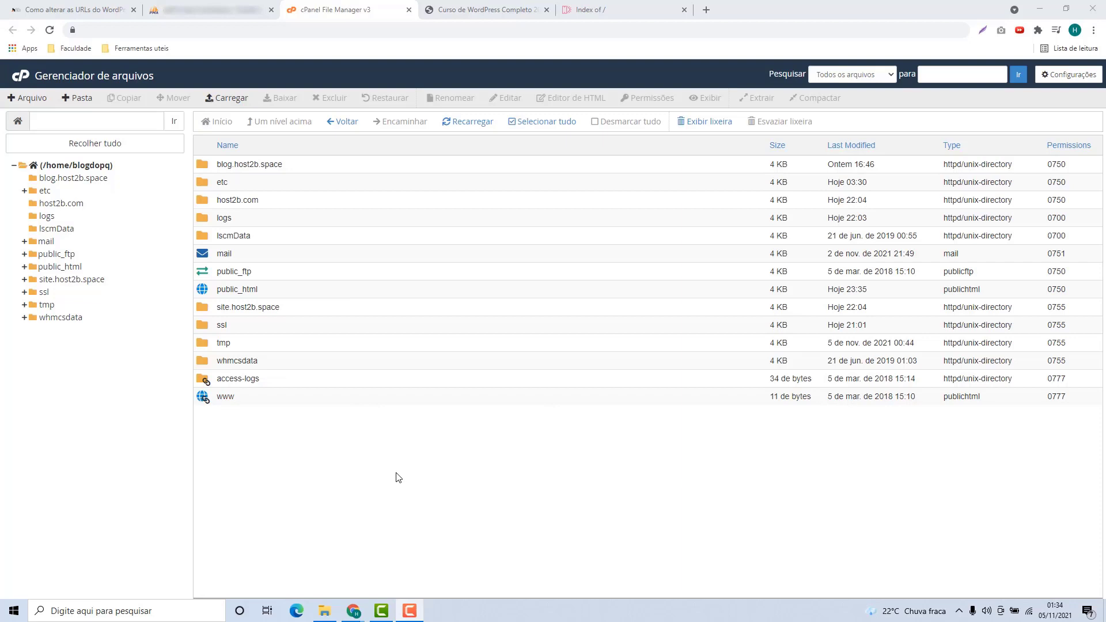
View the home page of the host2b.space site and the directory index of host2b.com.
left_click(453, 11)
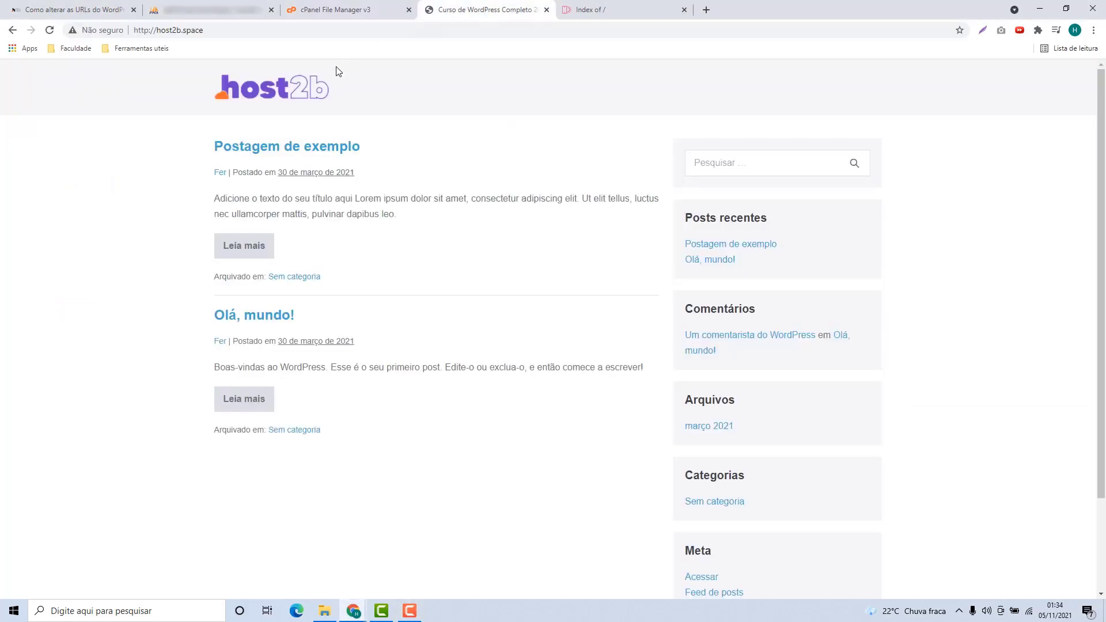
scroll(378, 299, "down", 2)
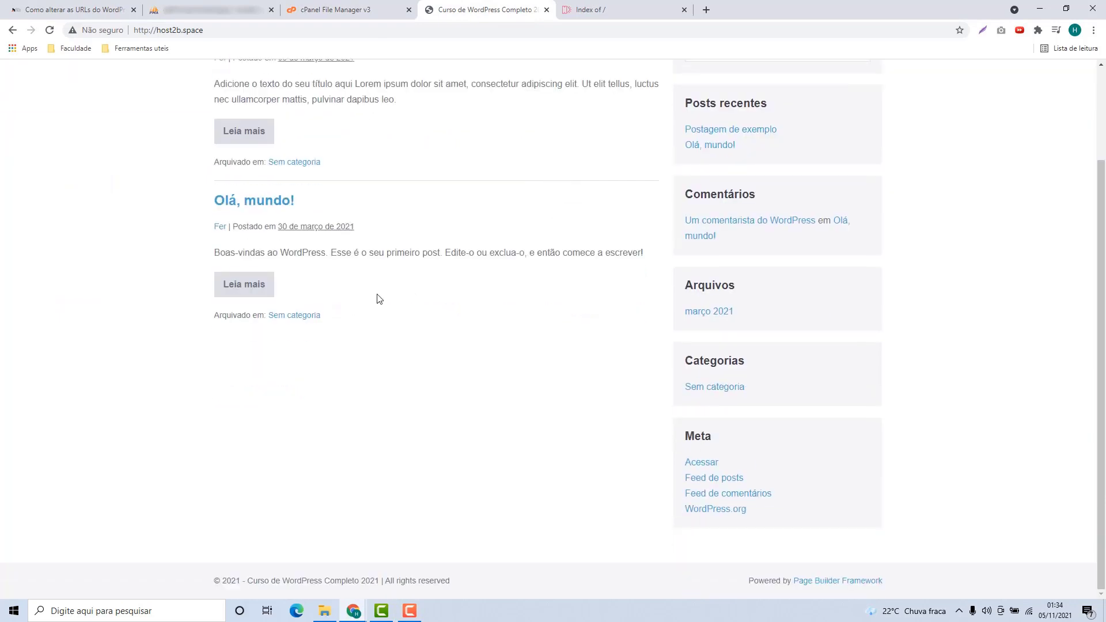
scroll(404, 435, "up", 2)
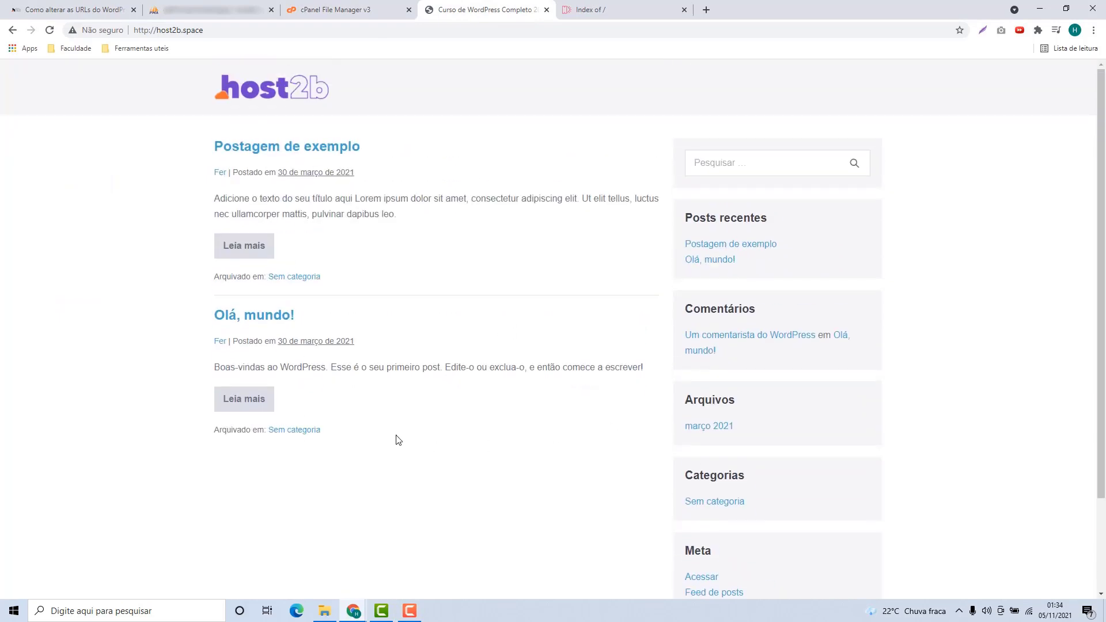
left_click(594, 15)
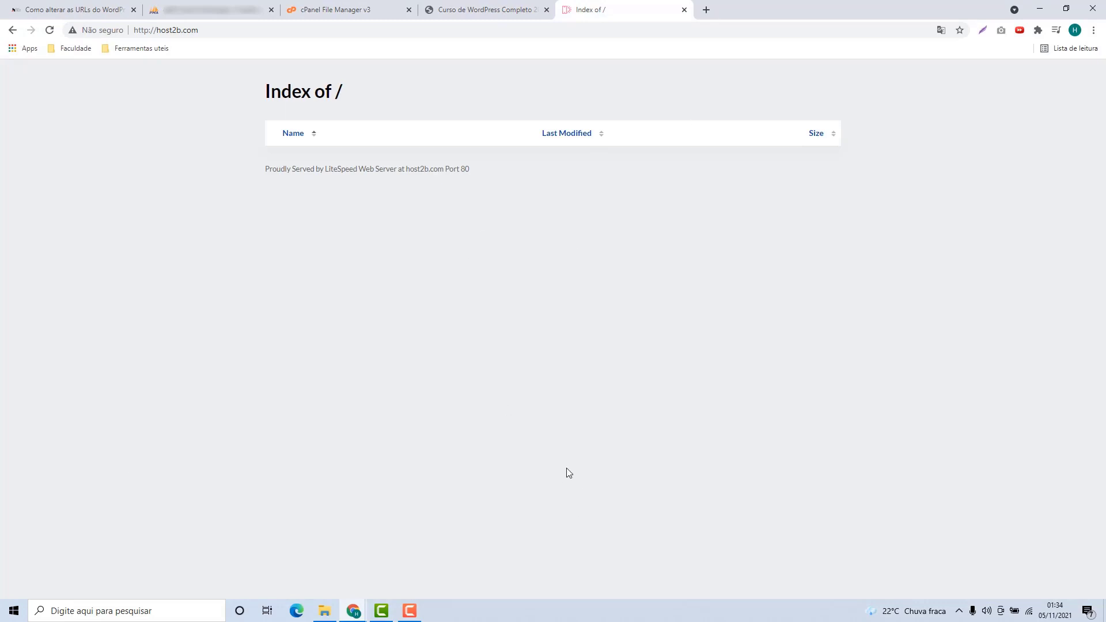
Inspect the contents of the public_html and host2b.com folders in the file manager and return to the home directory.
left_click(363, 13)
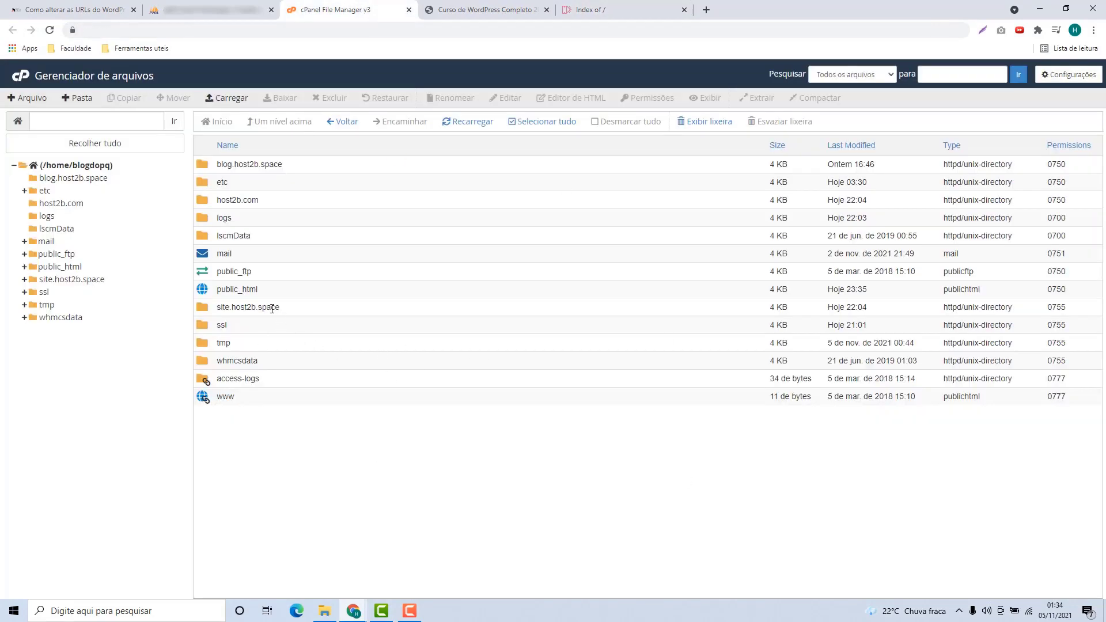
double_click(292, 298)
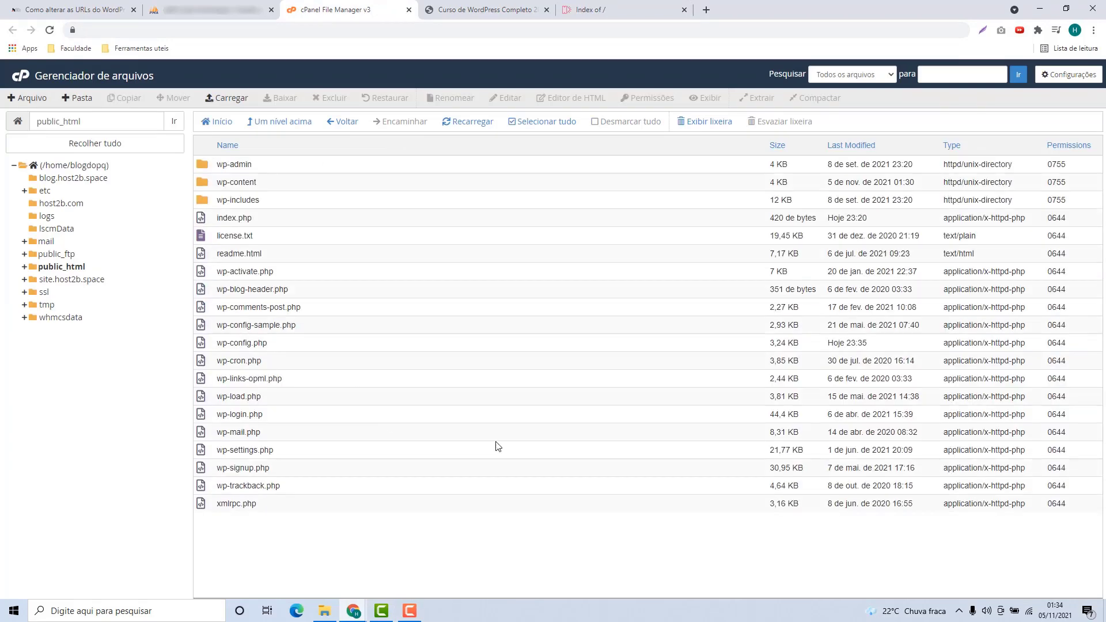
left_click(79, 166)
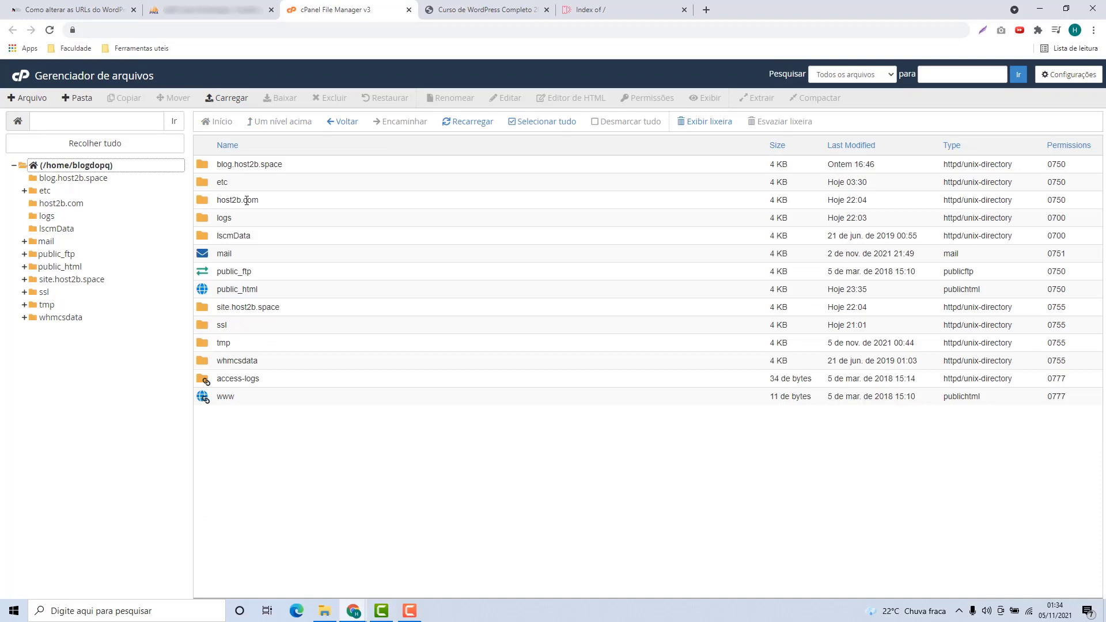
double_click(271, 203)
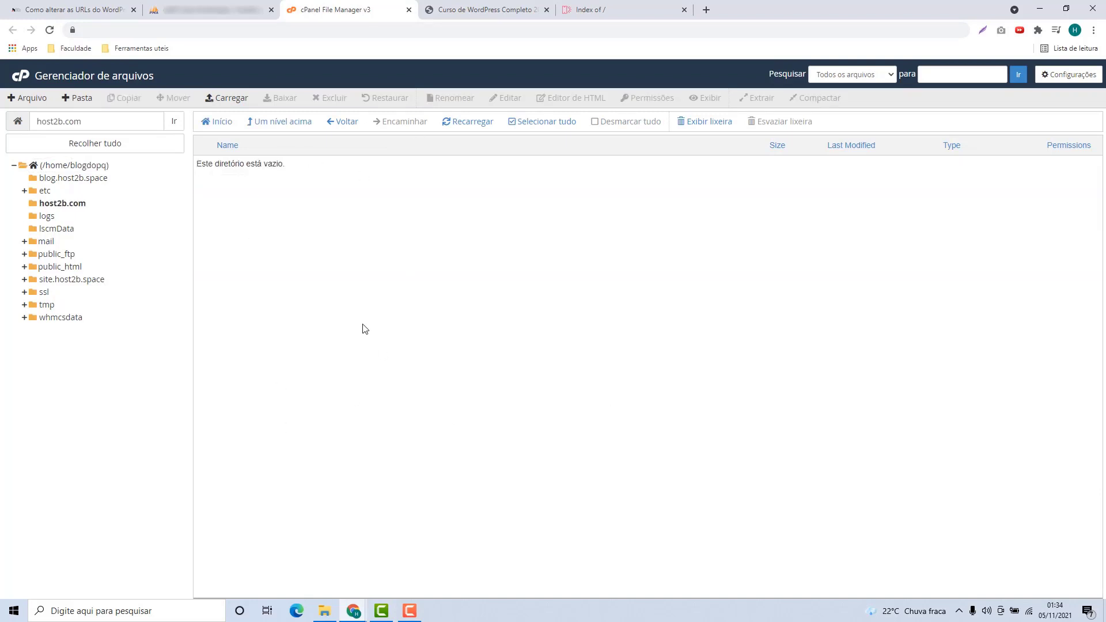
left_click(88, 167)
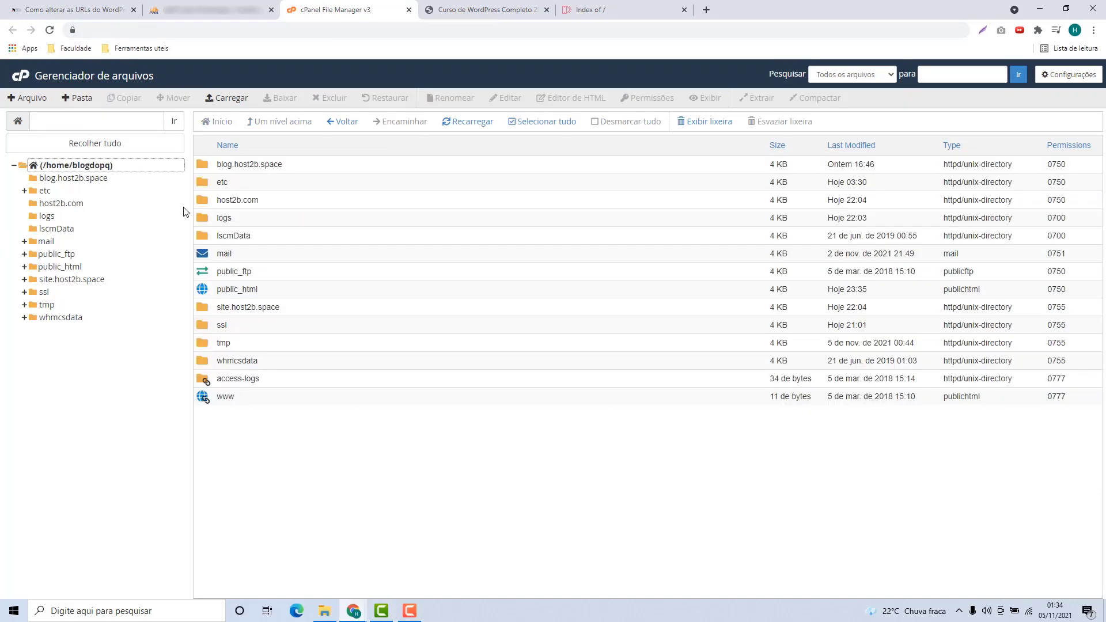
Move all the WordPress files and folders from public_html to the /host2b.com folder.
double_click(278, 295)
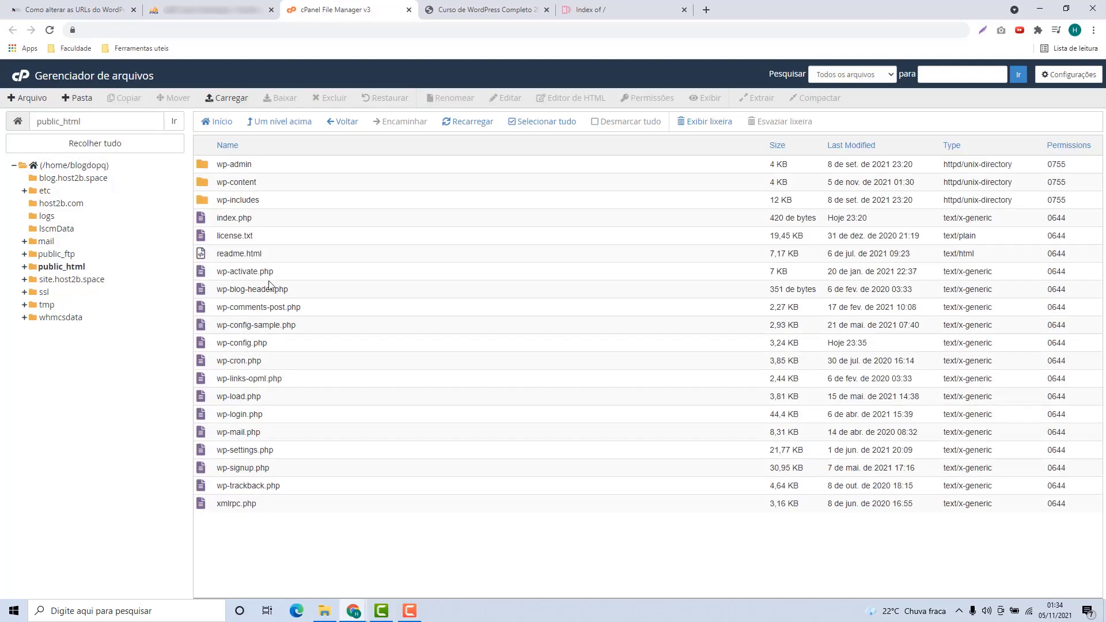
left_click(273, 165)
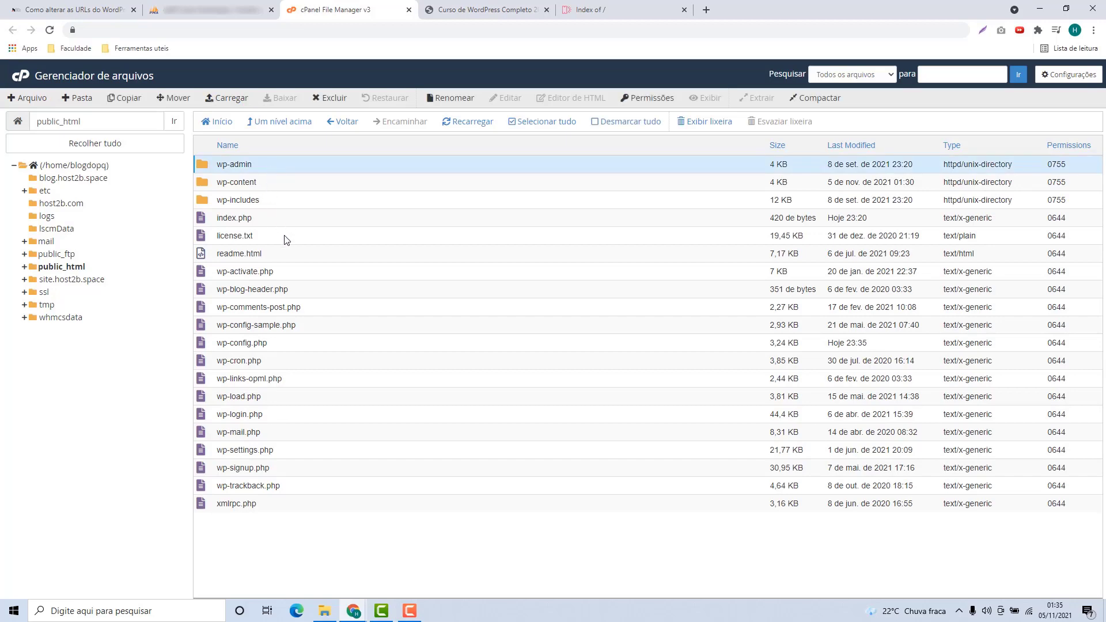
key("ctrl")
left_click(281, 506, "shift")
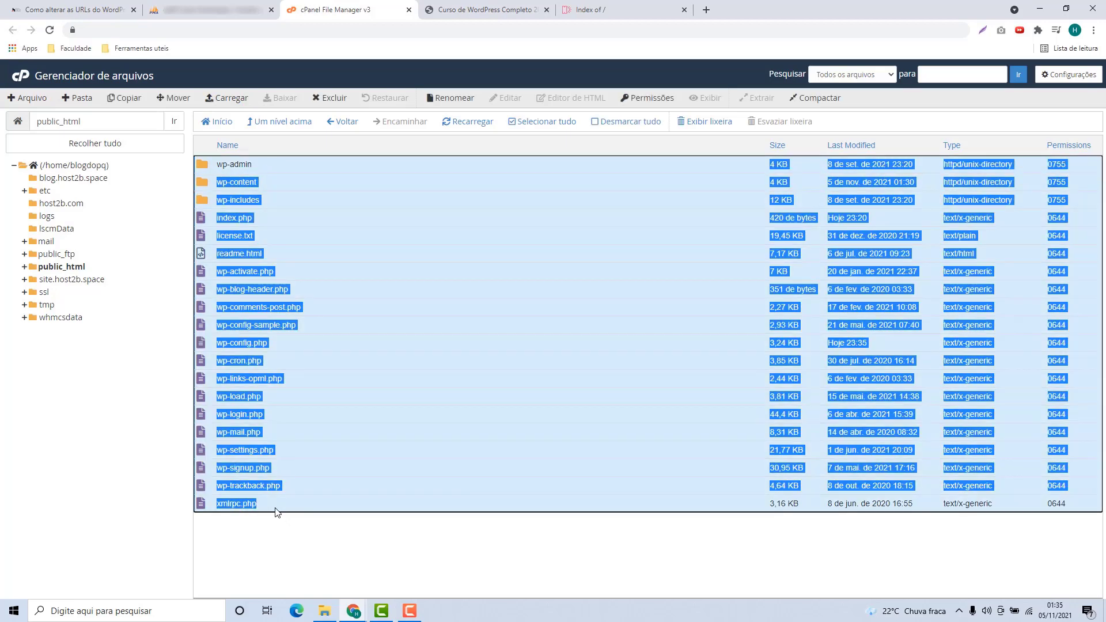
left_click(287, 569)
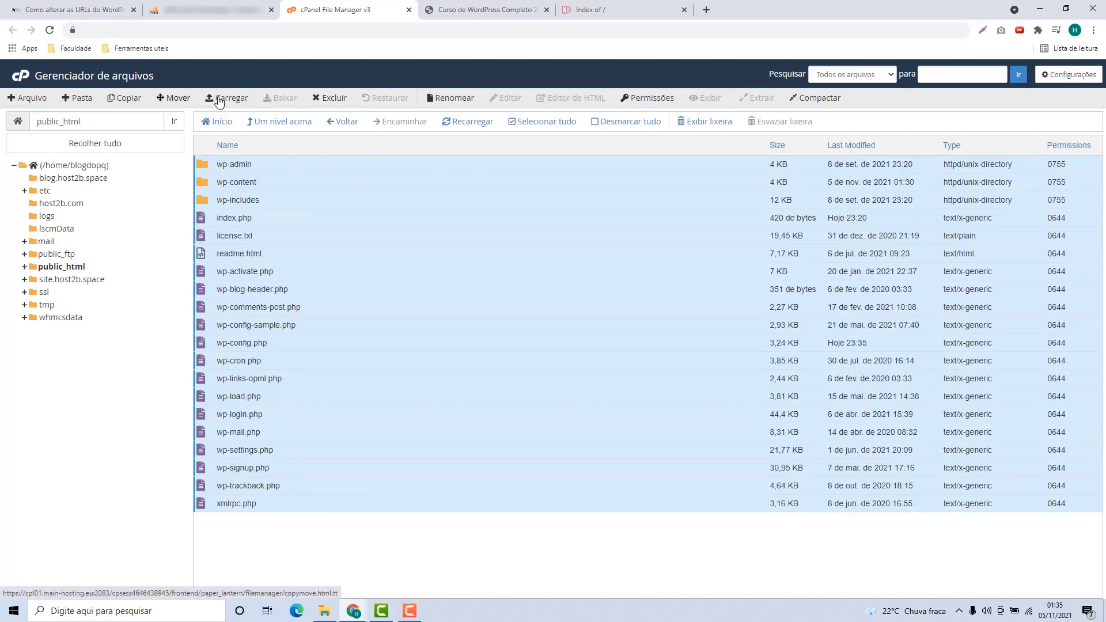
left_click(178, 99)
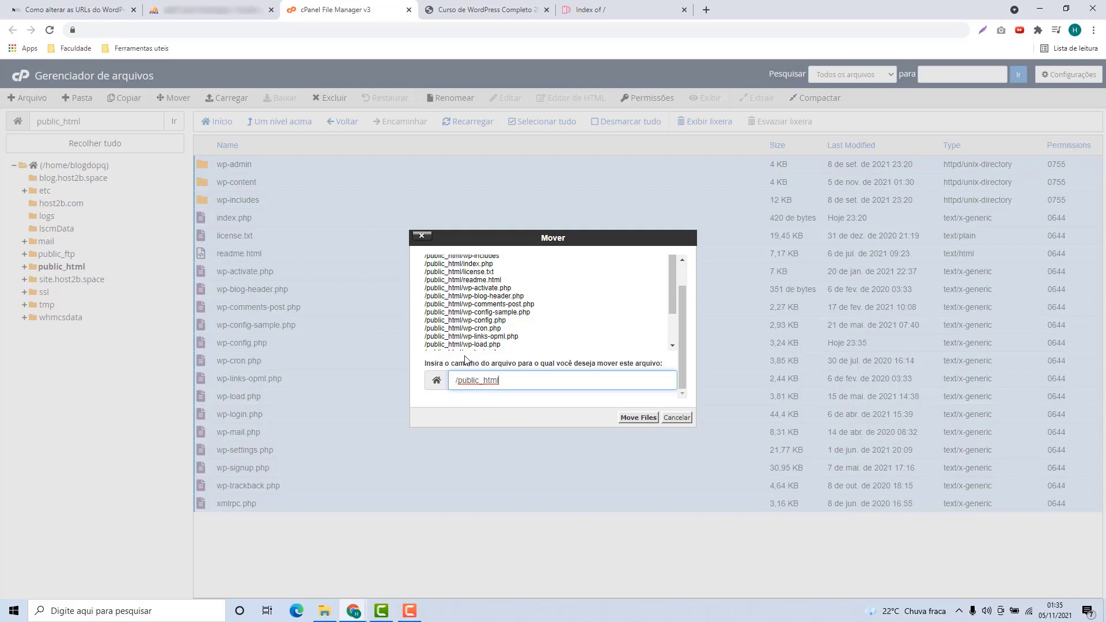
left_click_drag(501, 381, 469, 396)
key("BackSpace")
type("host2b.com")
left_click(627, 422)
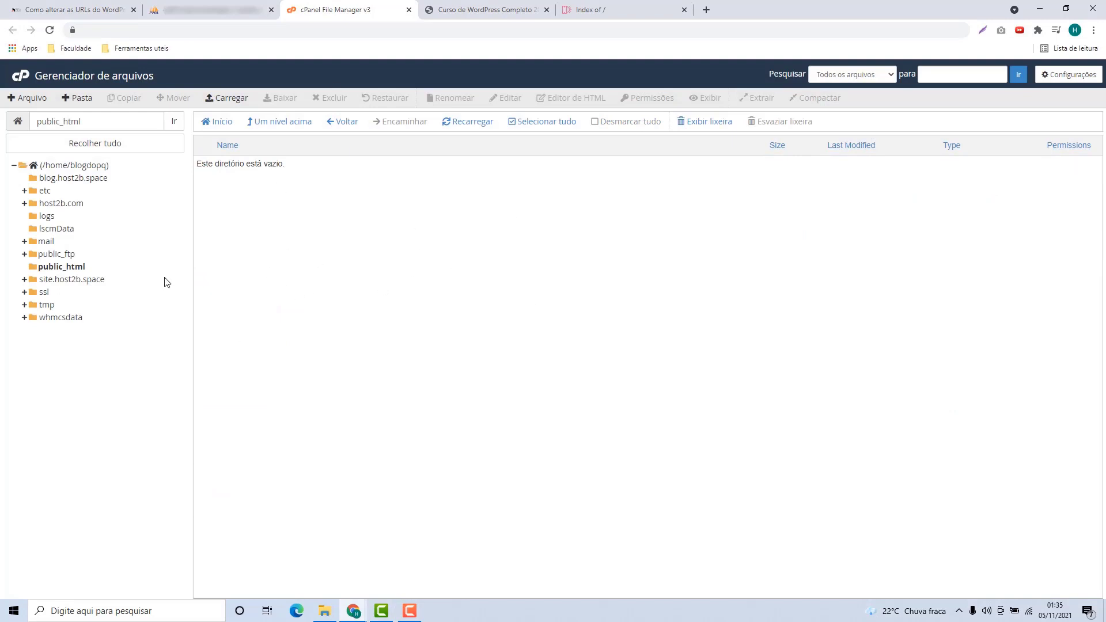
Check the contents of the host2b.com folder and reload the host2b.space site.
left_click(58, 205)
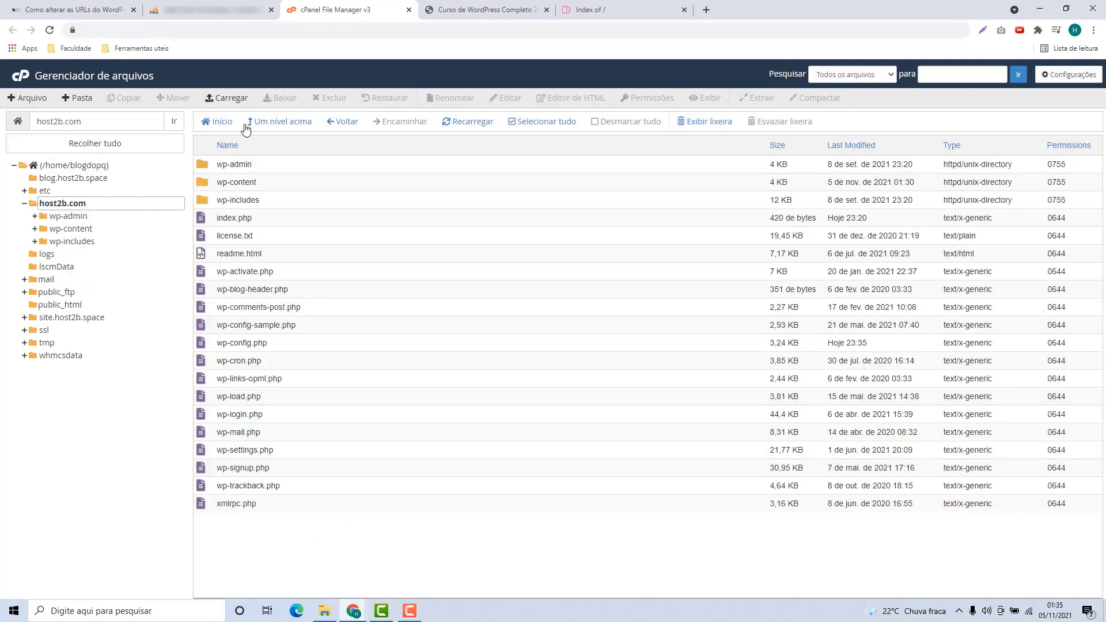
left_click(458, 17)
left_click(459, 26)
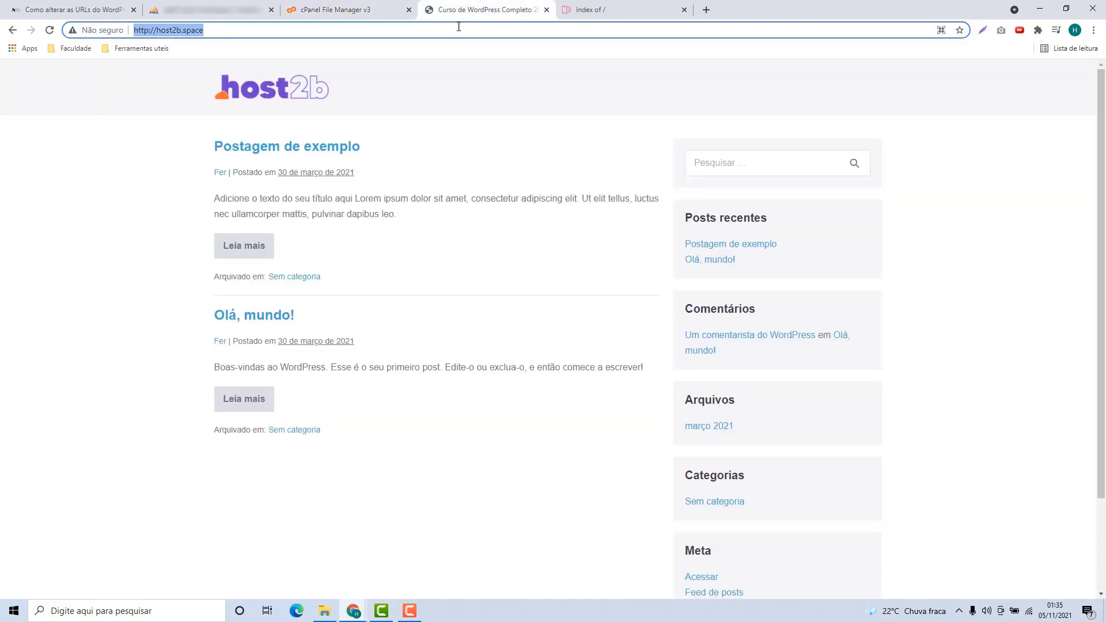
key("Return")
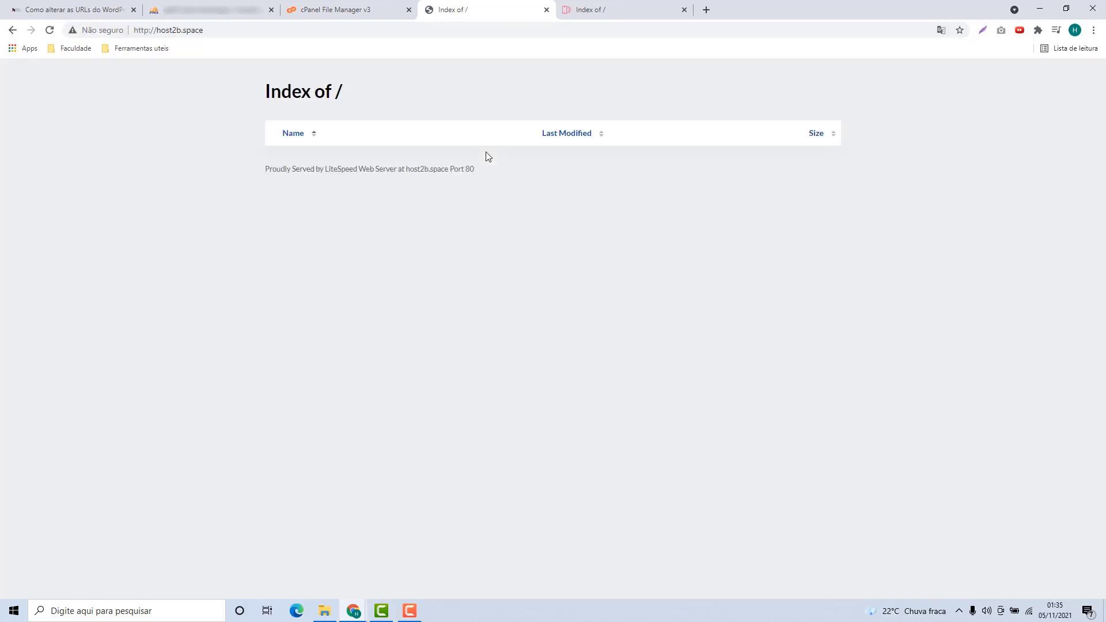
Reload the host2b.com site and look through its home page.
left_click(589, 16)
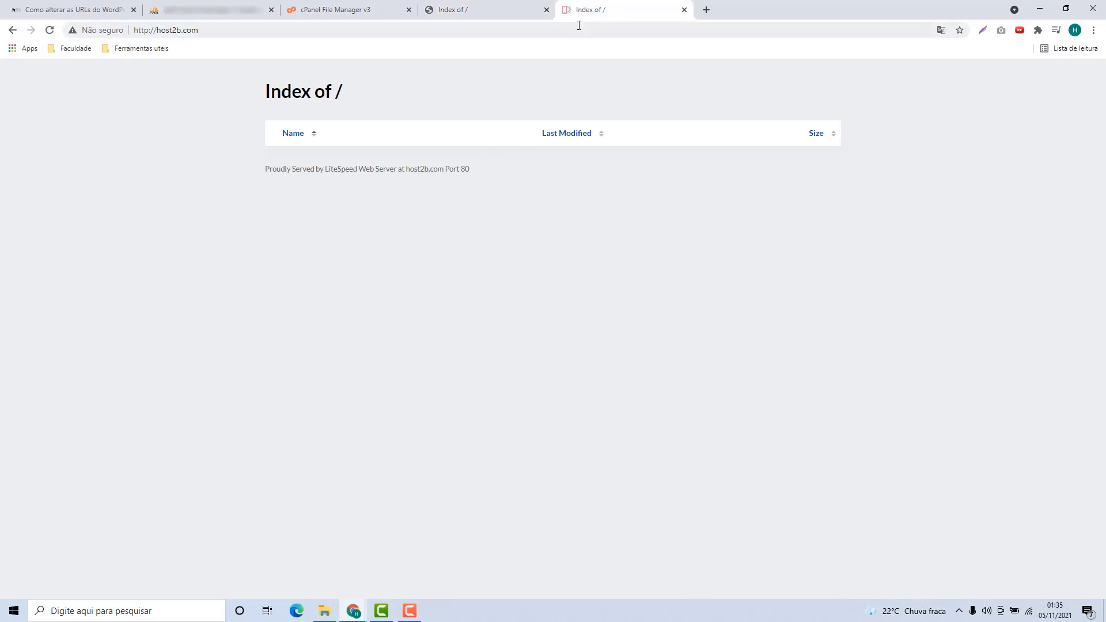
left_click(578, 25)
key("Return")
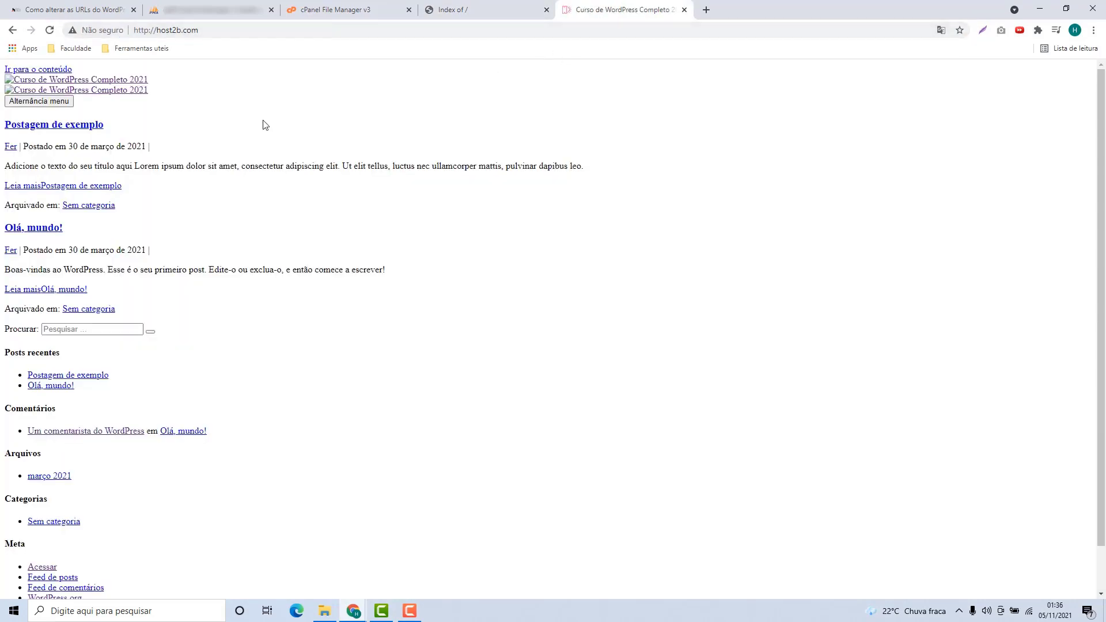
scroll(268, 138, "down", 3)
scroll(187, 543, "up", 3)
Switch to phpMyAdmin, refresh it from its home page and open the wp_options table of the blogdopq_wp database.
left_click(227, 16)
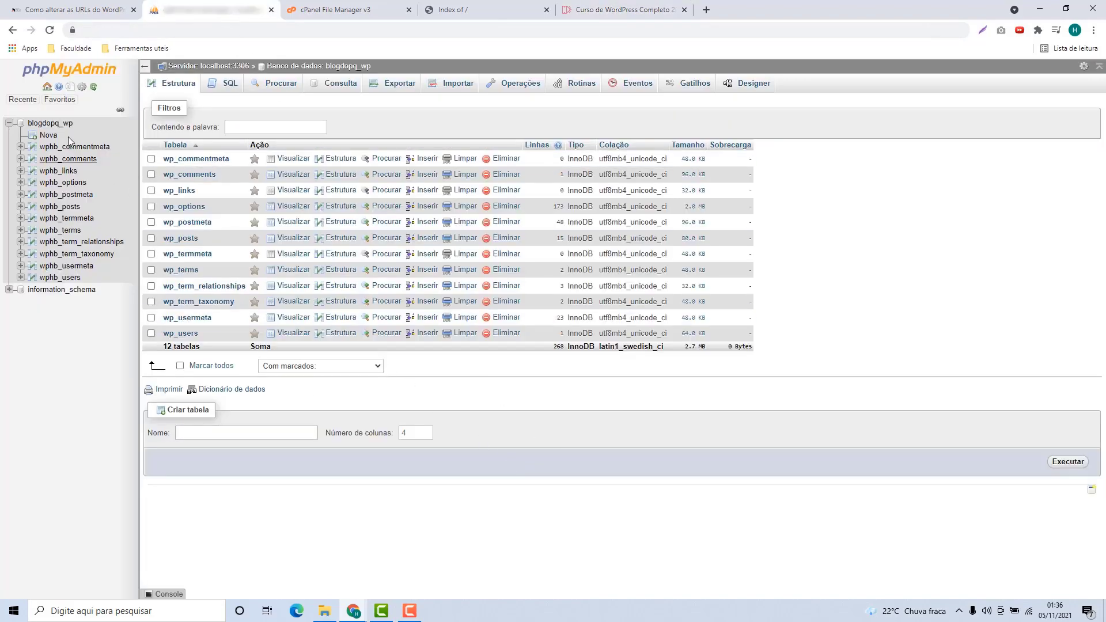
left_click(54, 78)
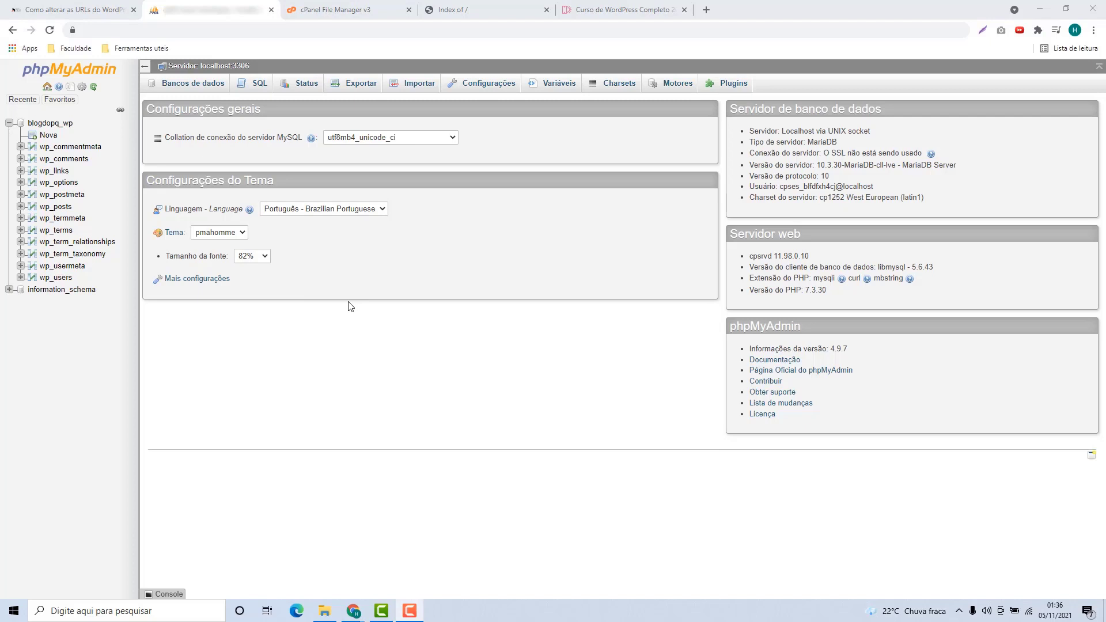
left_click(54, 125)
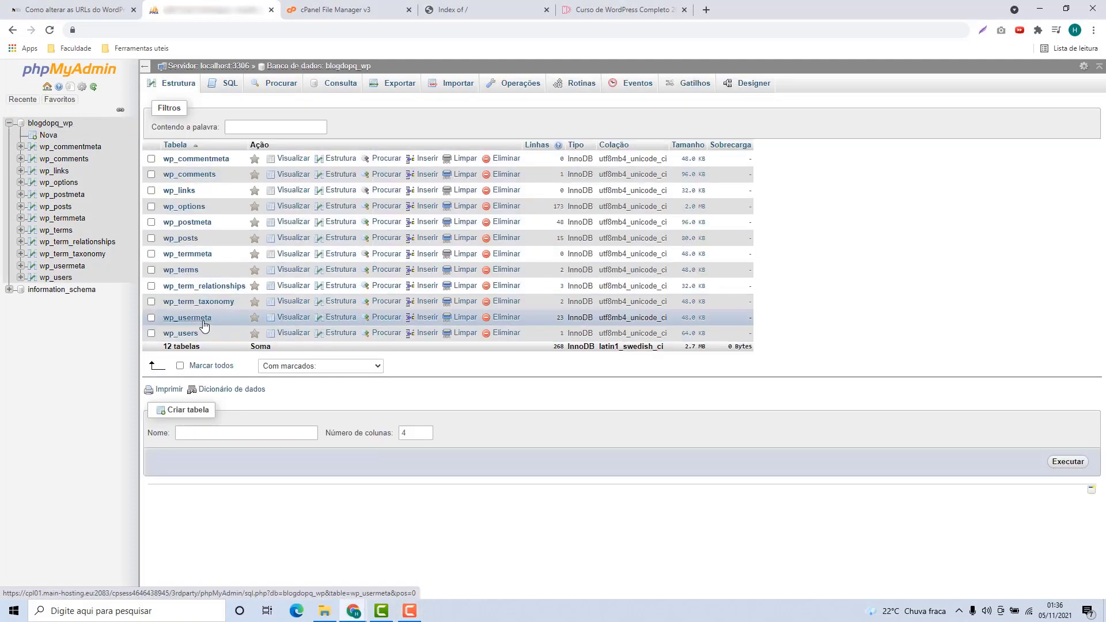
left_click(184, 207)
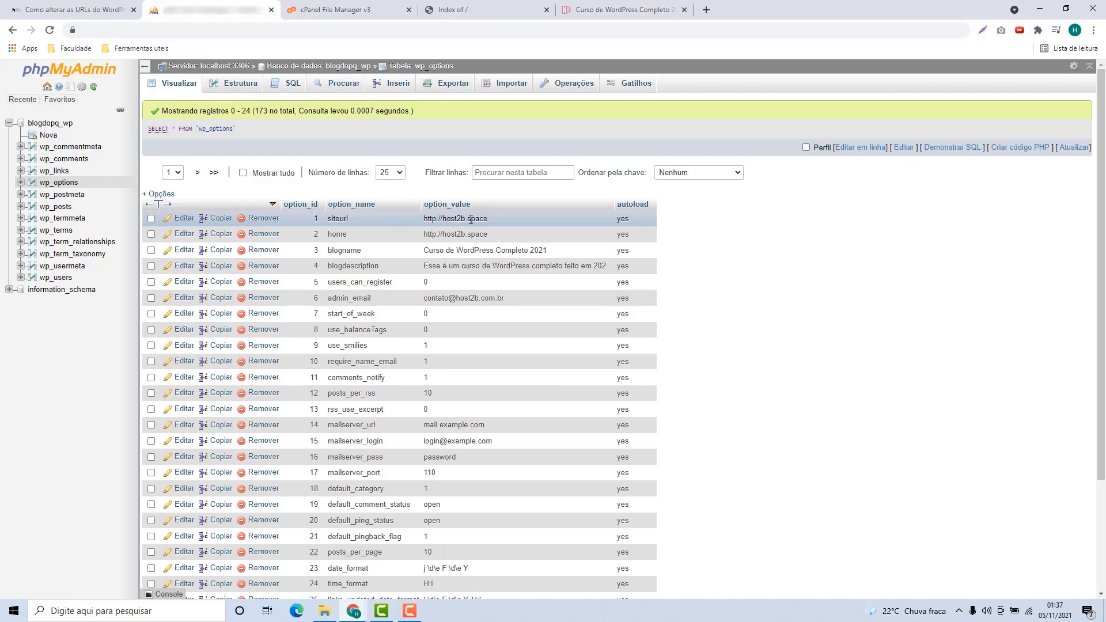
double_click(470, 219)
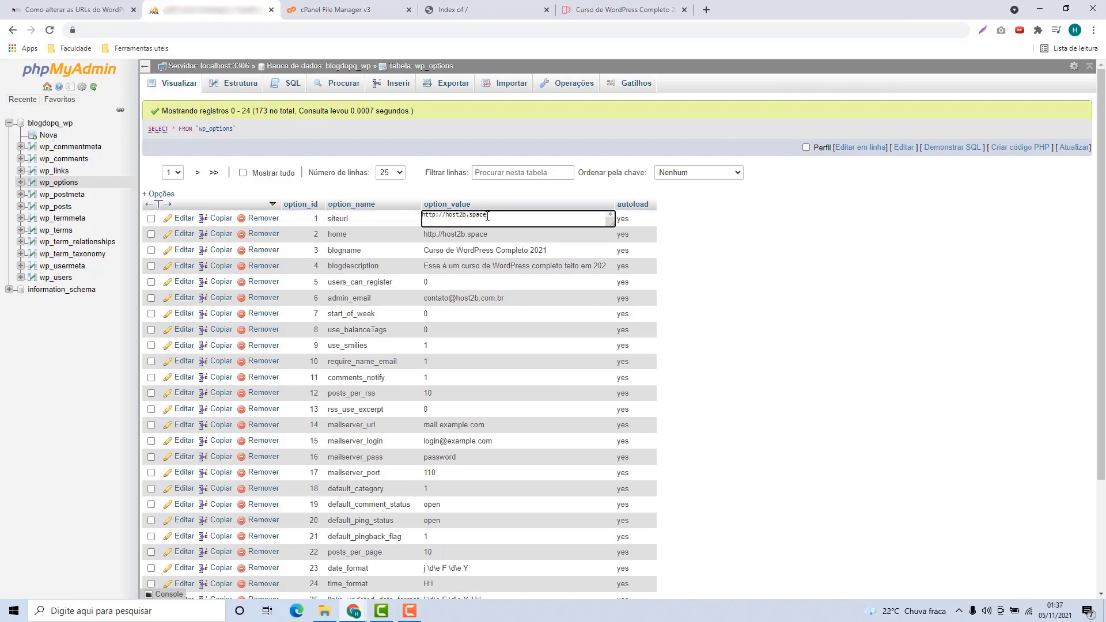
left_click_drag(487, 216, 448, 219)
key("BackSpace")
type("host2b.com")
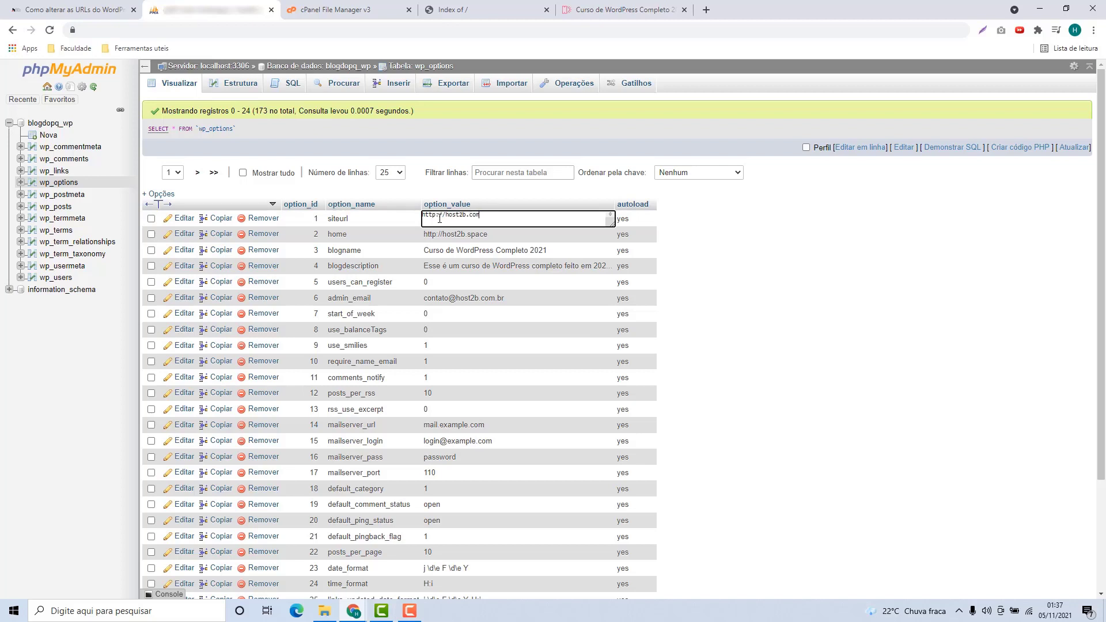
left_click(686, 234)
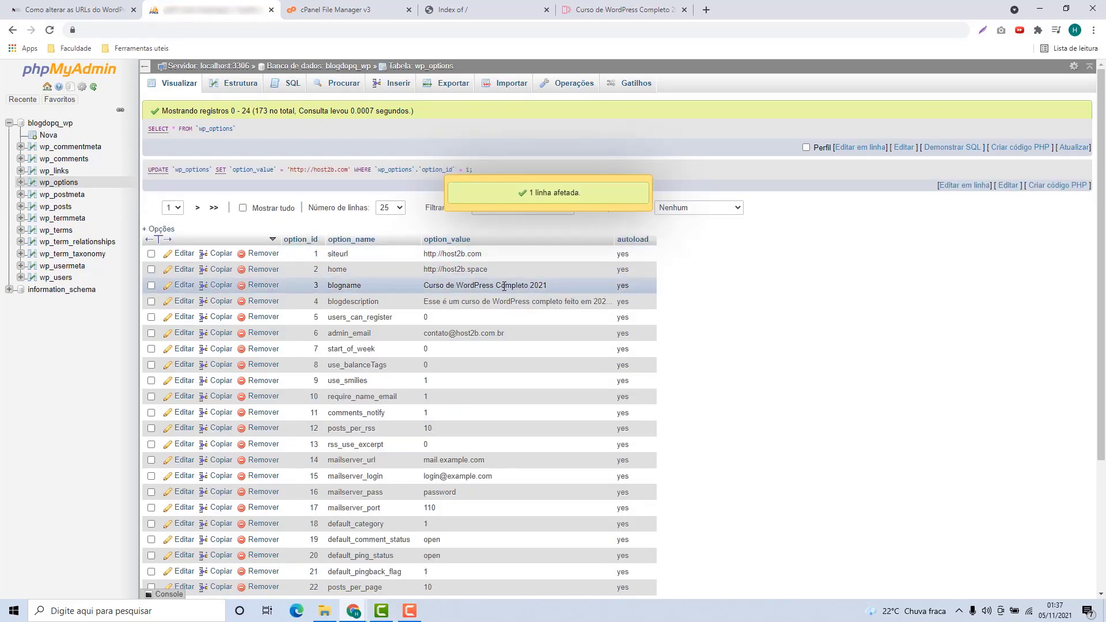
double_click(446, 271)
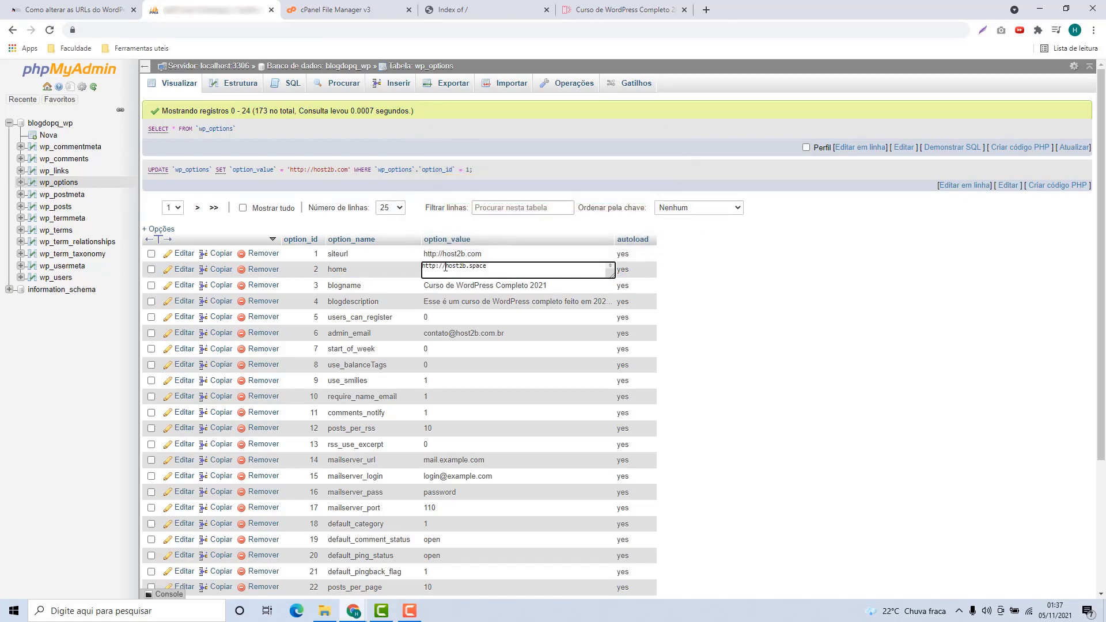
left_click_drag(445, 267, 493, 267)
key("BackSpace")
type("host2b")
key("Return")
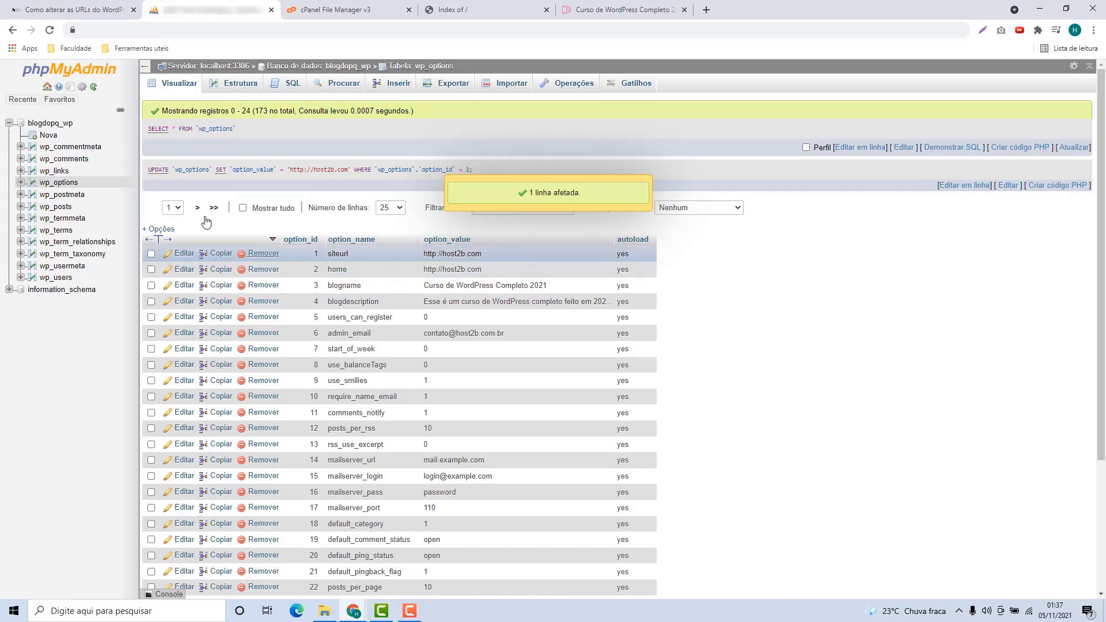
Open the wp_posts table and examine the URLs in its post_content and guid columns.
left_click(63, 212)
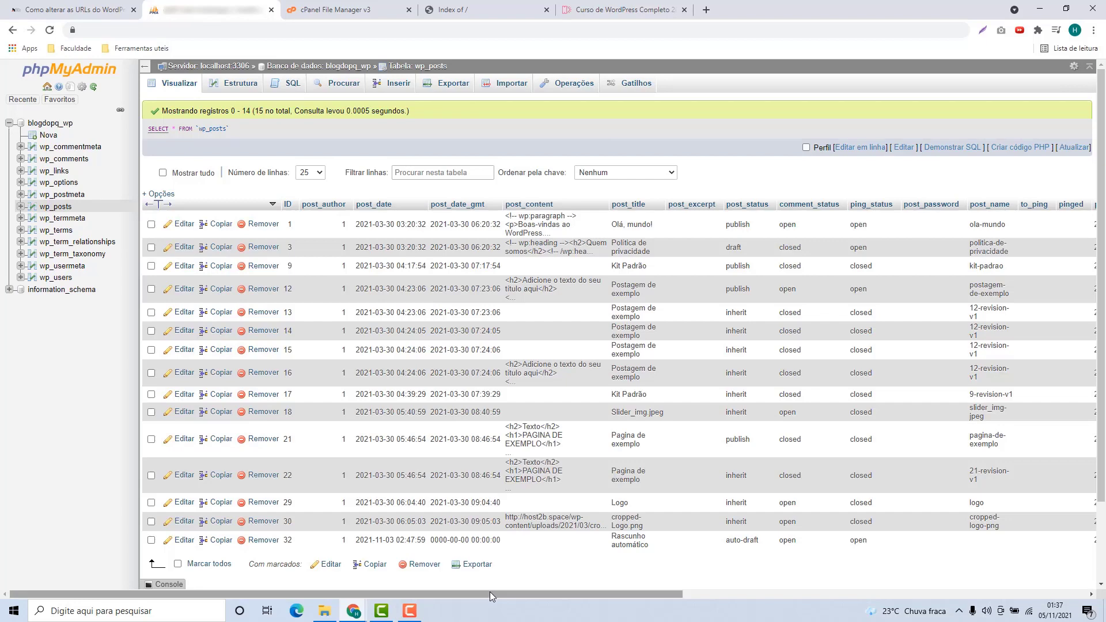
left_click_drag(490, 592, 932, 583)
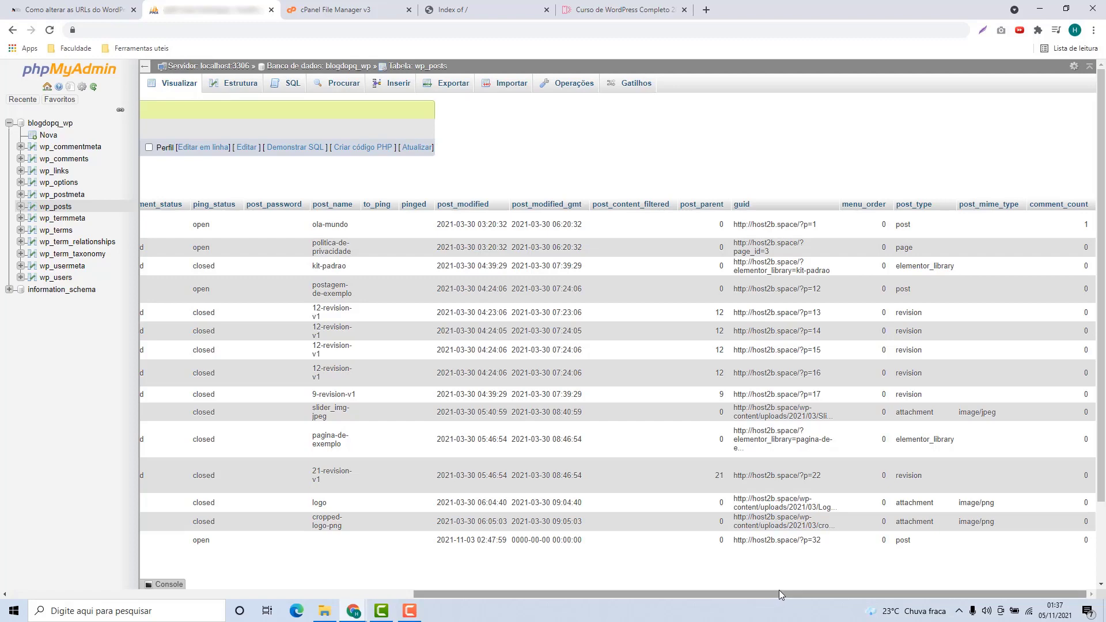
left_click_drag(763, 596, 332, 615)
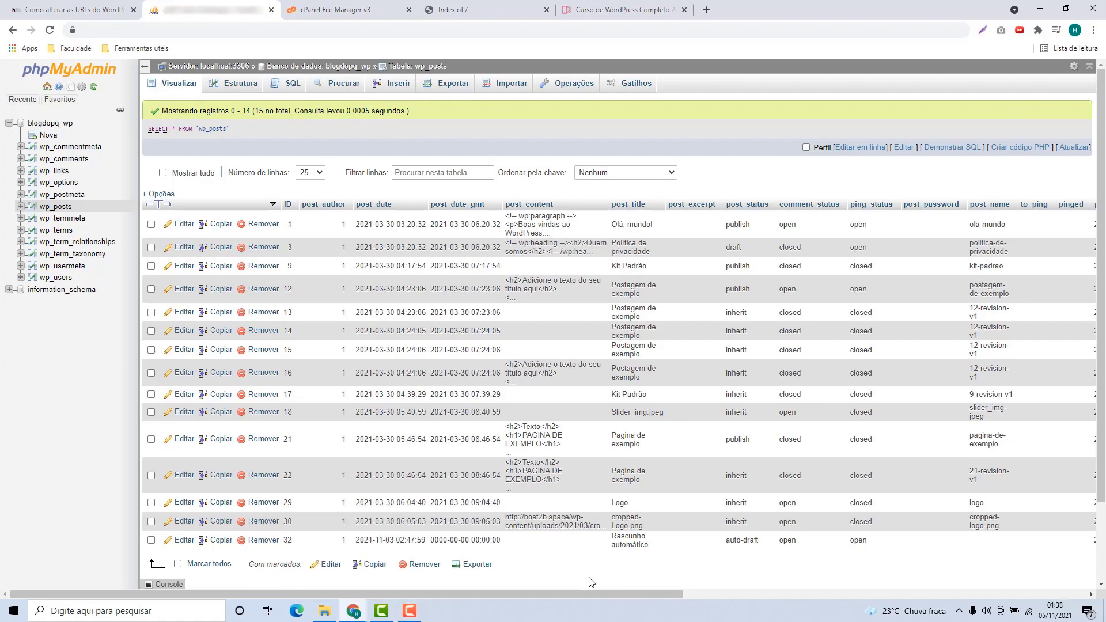
Open the SQL query editor for the wp_posts table and clear its default SELECT query.
left_click(288, 86)
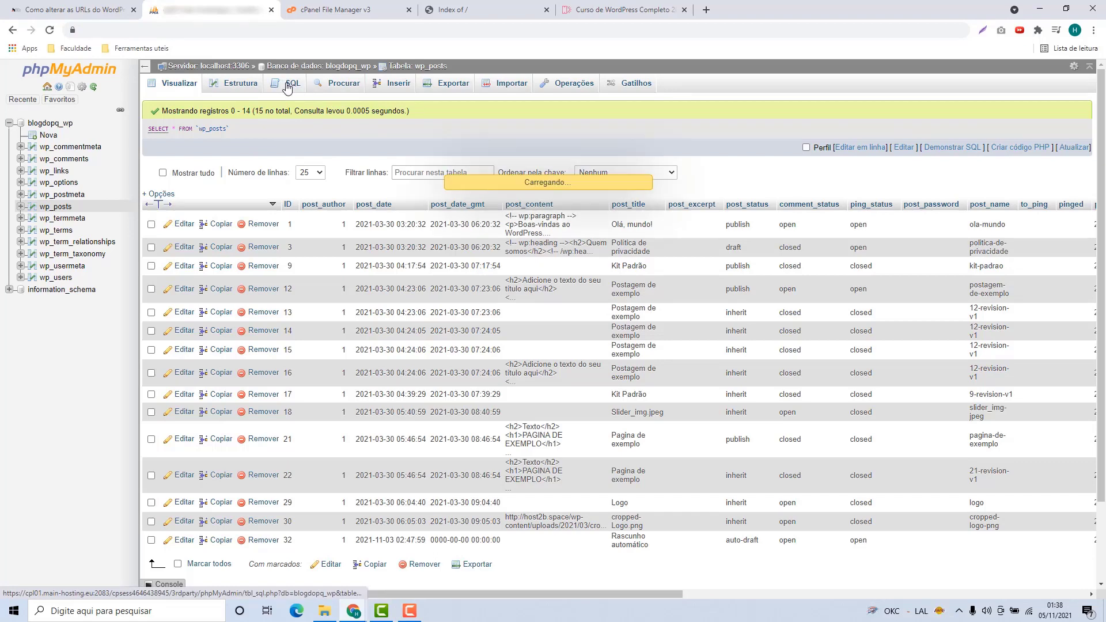
left_click_drag(304, 127, 175, 126)
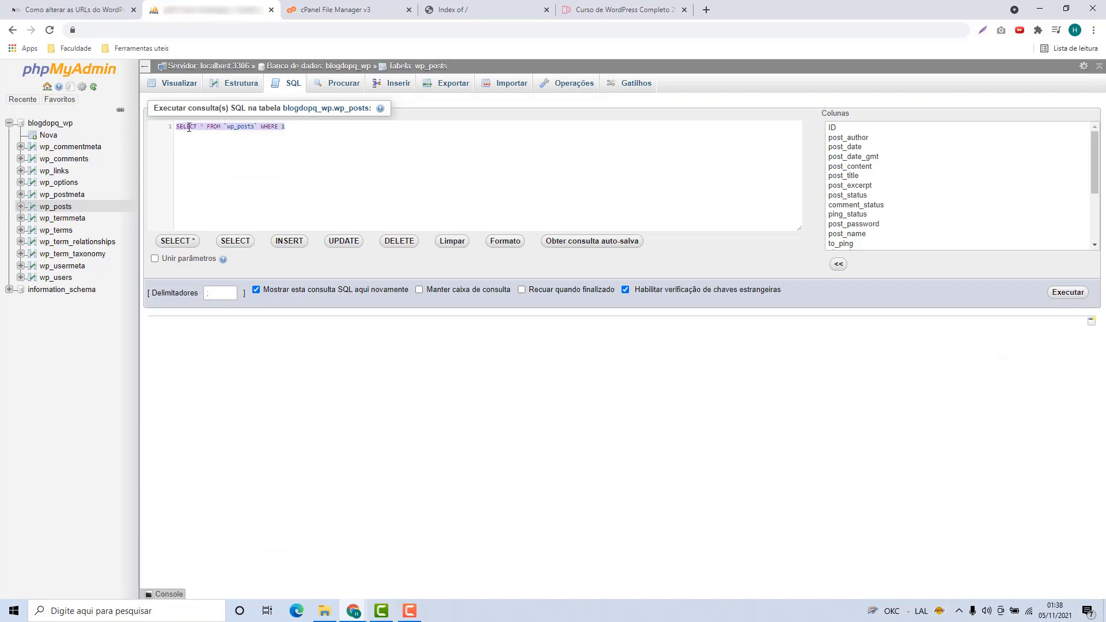
key("BackSpace")
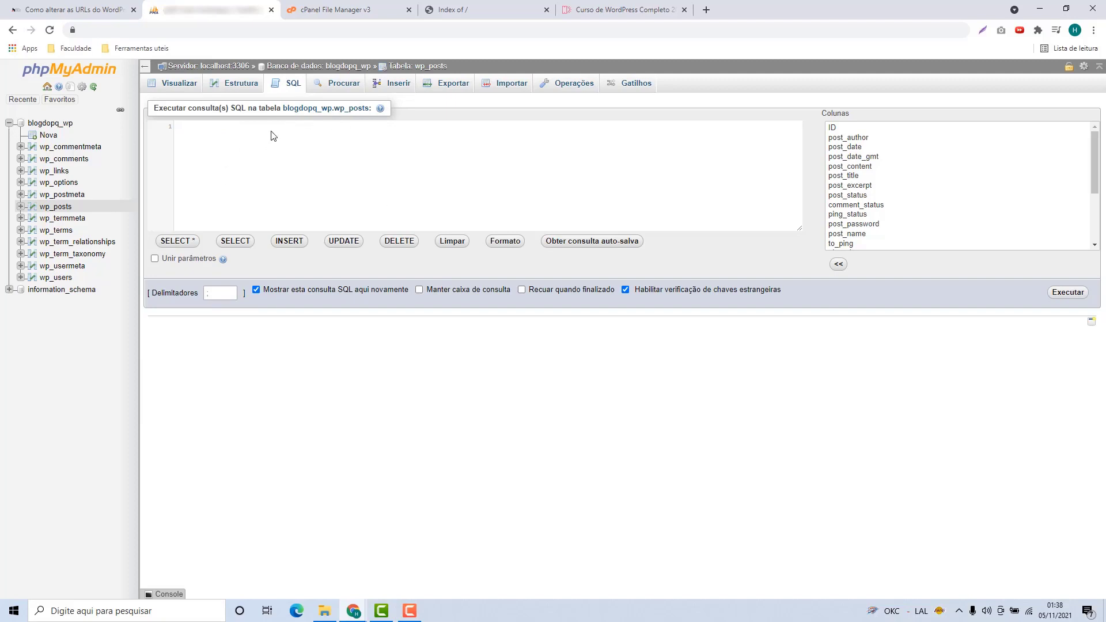
Copy the two UPDATE wp_posts statements for guid and post_content from the host2b.net article into the empty phpMyAdmin query.
left_click(72, 14)
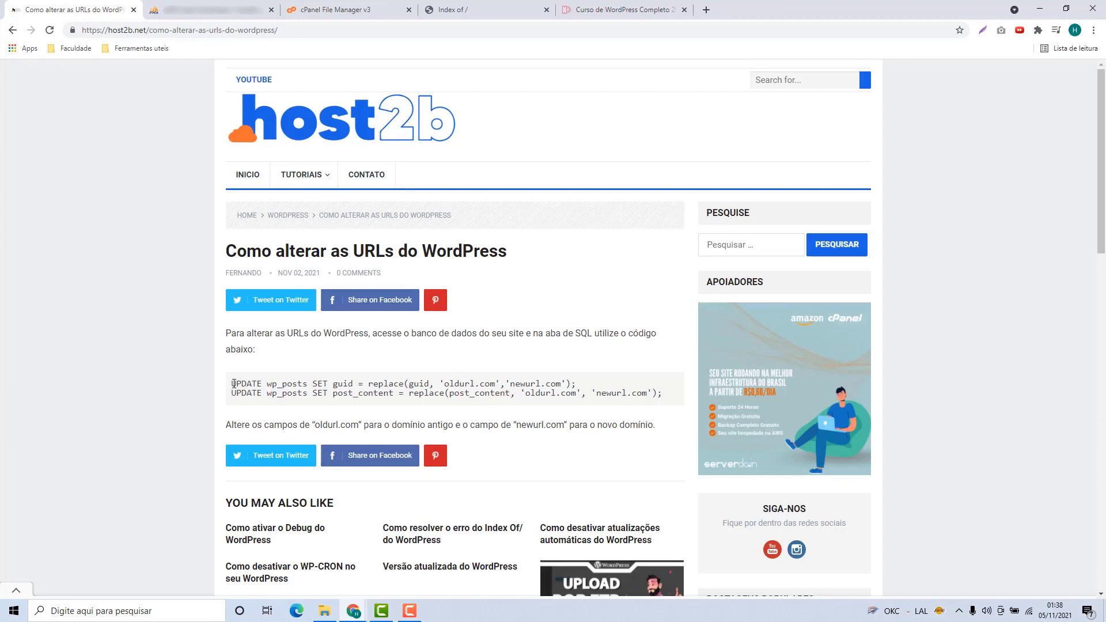
left_click_drag(232, 383, 664, 397)
key("ctrl+c")
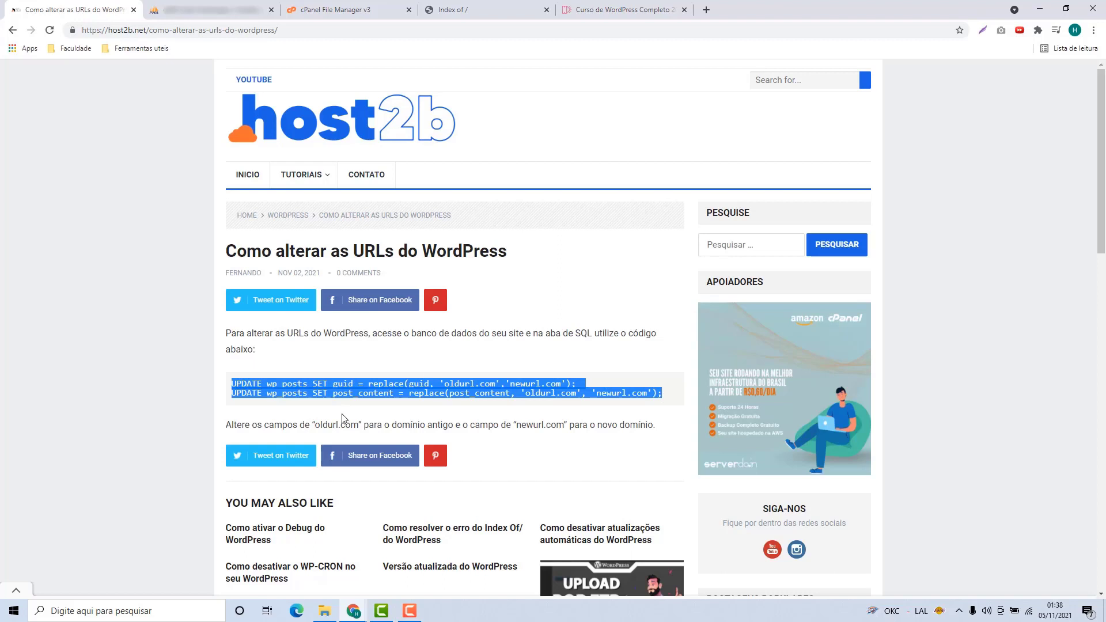
left_click(198, 18)
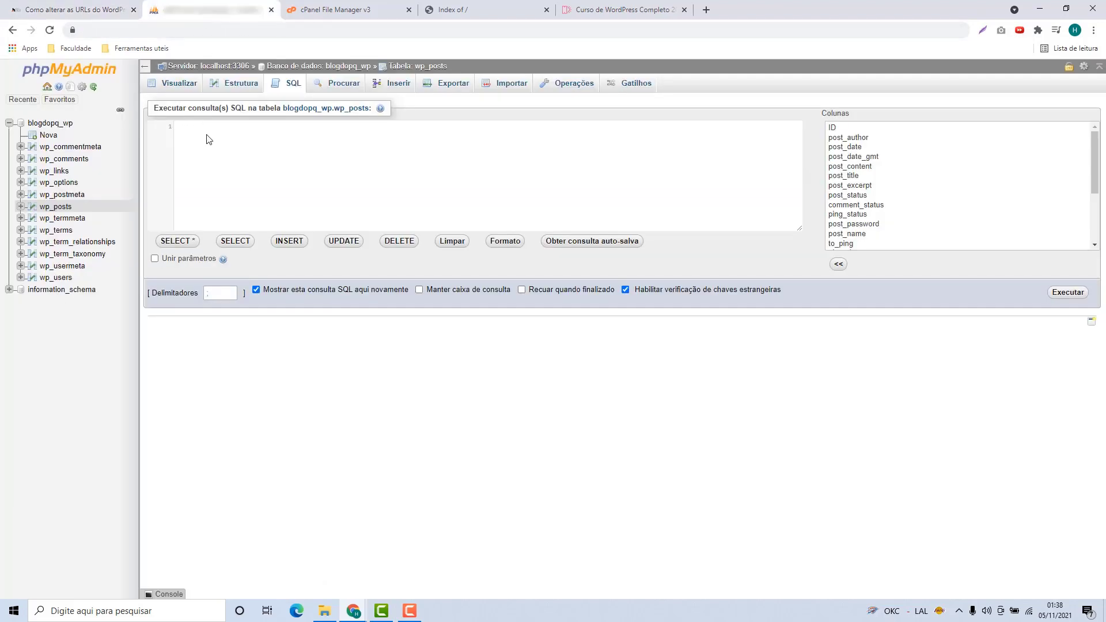
key("ctrl+v")
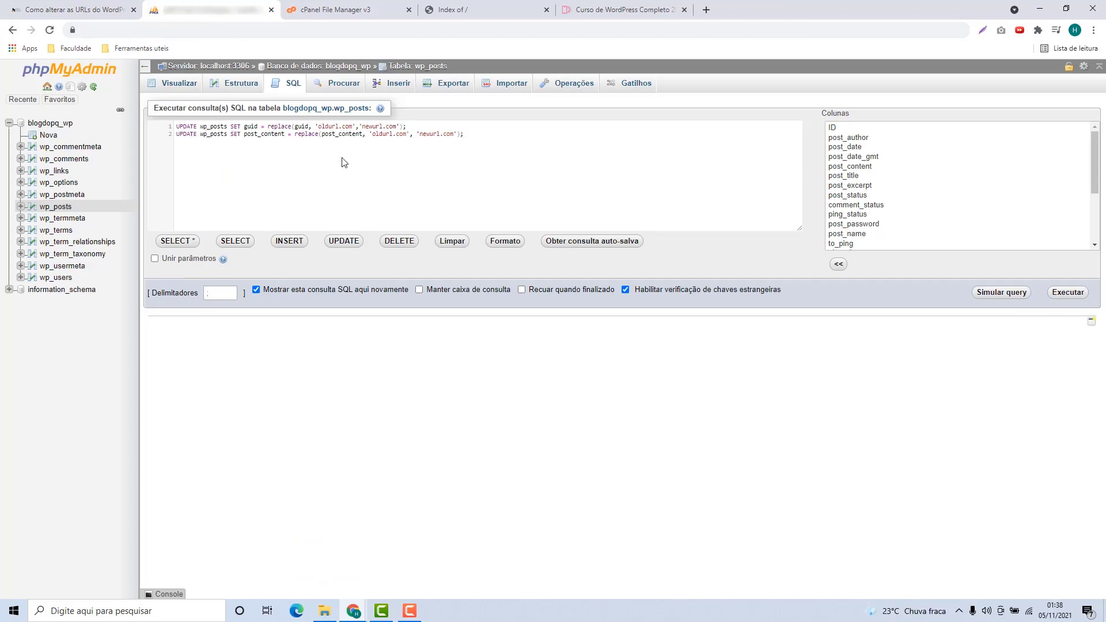
Replace the oldurl.com placeholder with host2b.space in both the guid and post_content UPDATE statements.
double_click(324, 126)
left_click_drag(346, 131, 354, 130)
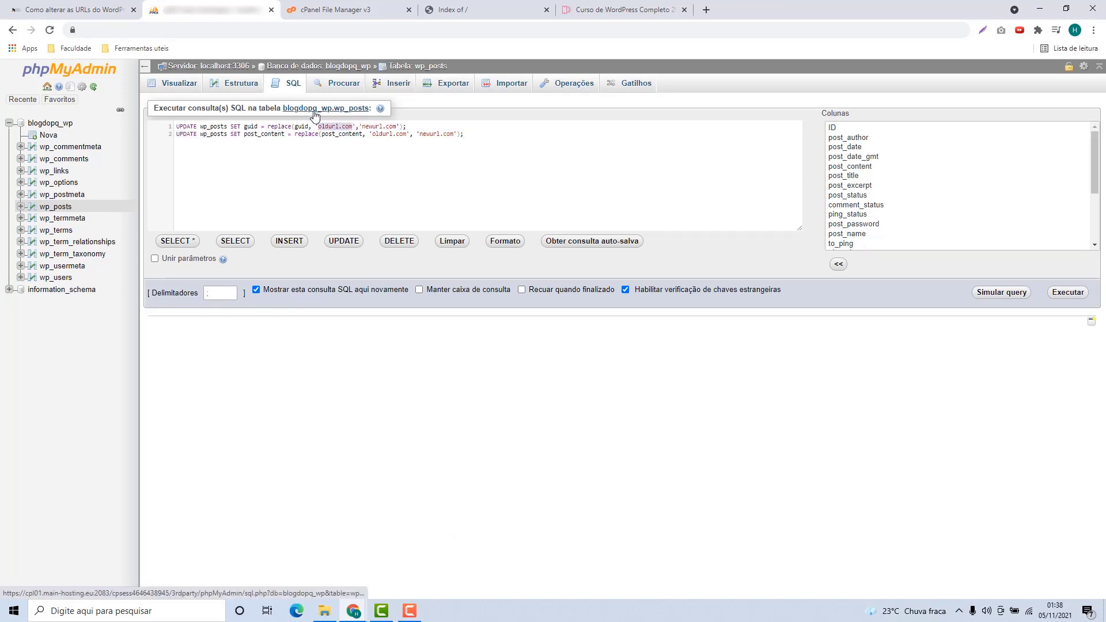
left_click(363, 123)
key("BackSpace")
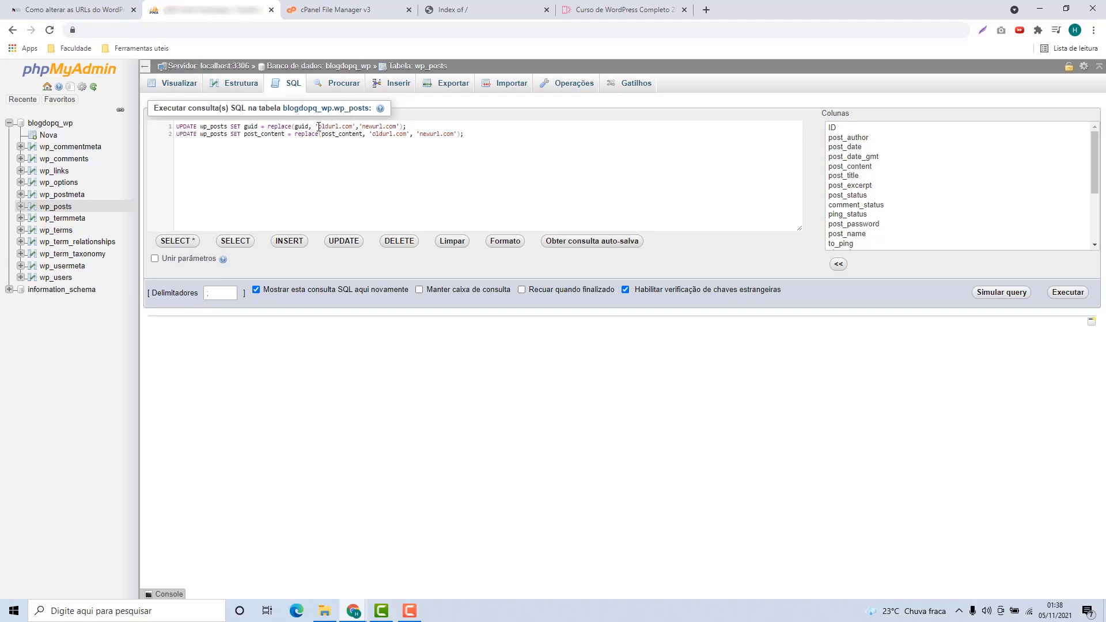
left_click_drag(318, 126, 353, 128)
type("host2b.space")
left_click_drag(371, 134, 407, 133)
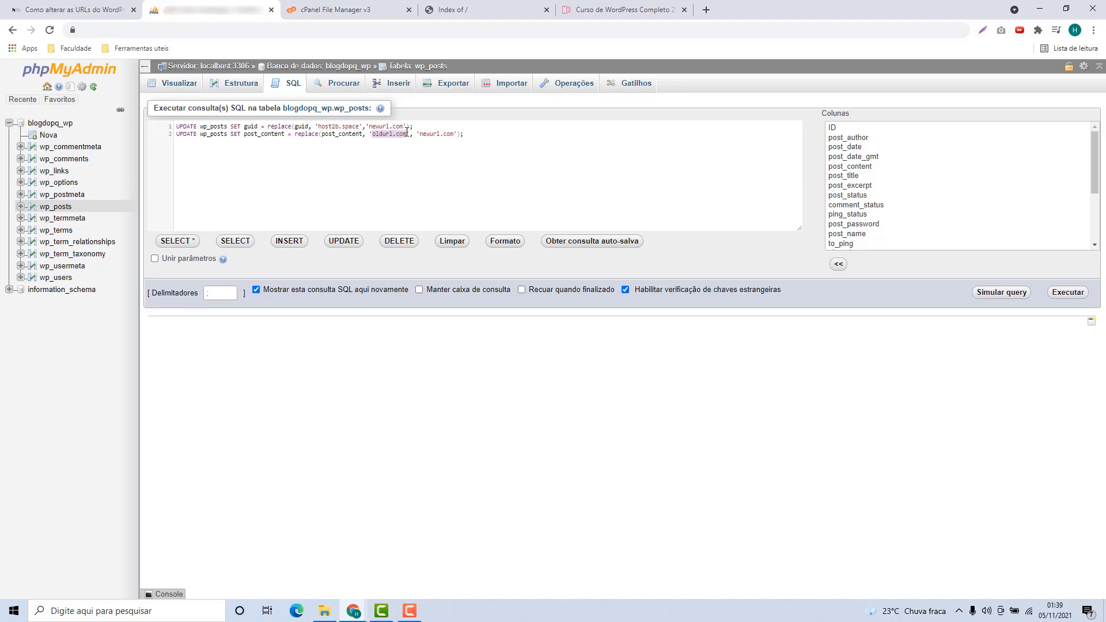
type("host2b.space")
Replace the newurl.com placeholder with host2b.com in both UPDATE statements and select the whole query.
left_click_drag(370, 128, 405, 127)
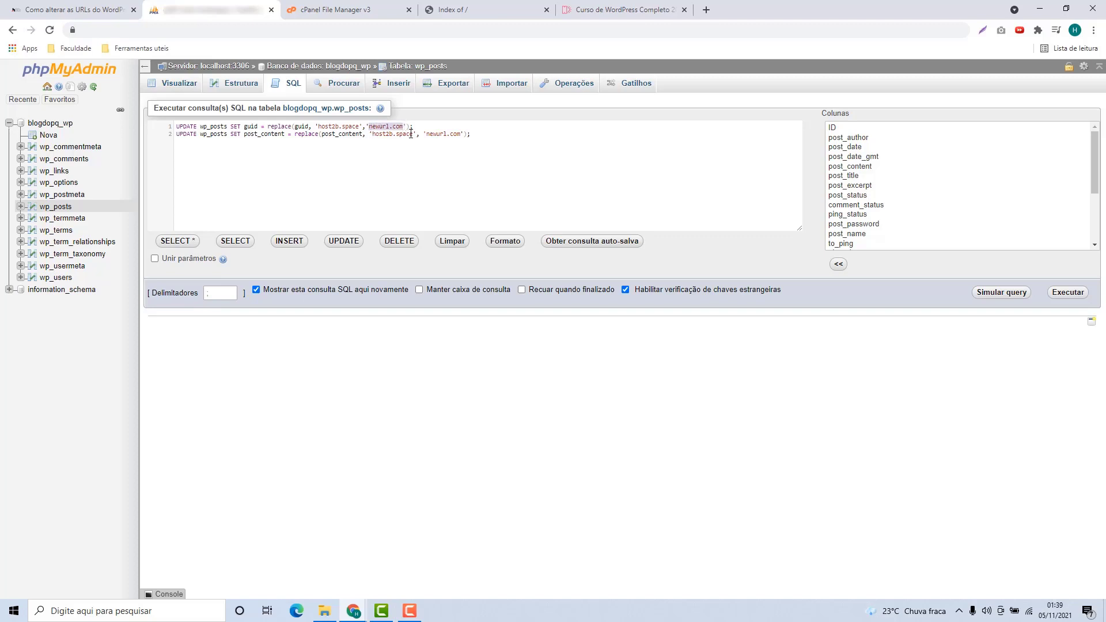
type("host2b.com")
left_click_drag(425, 134, 462, 135)
type("host2b.com")
left_click_drag(494, 134, 176, 117)
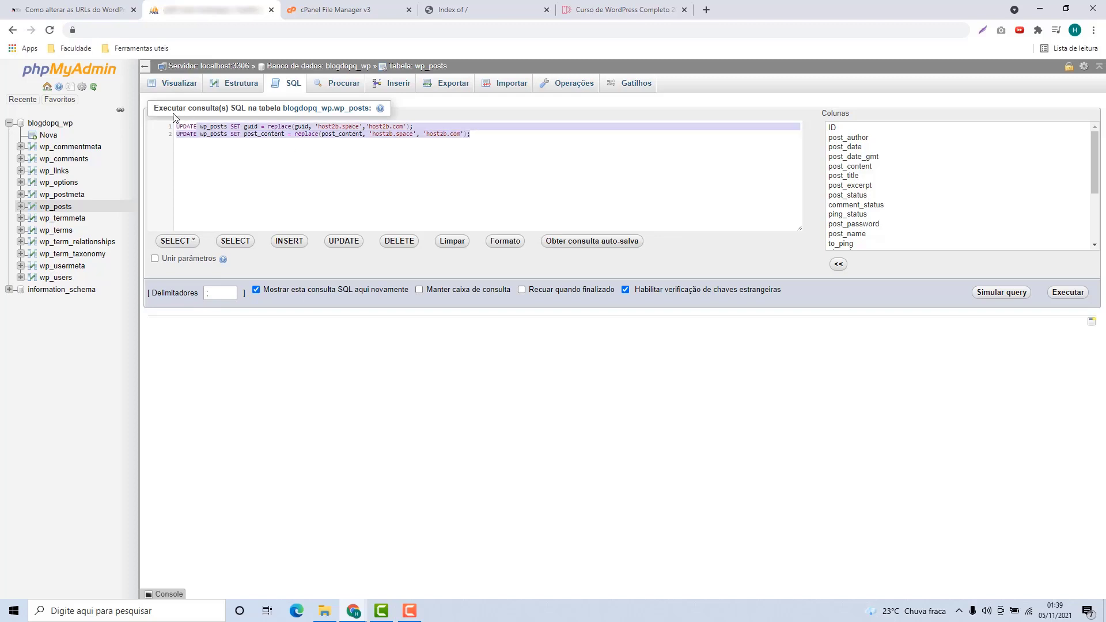